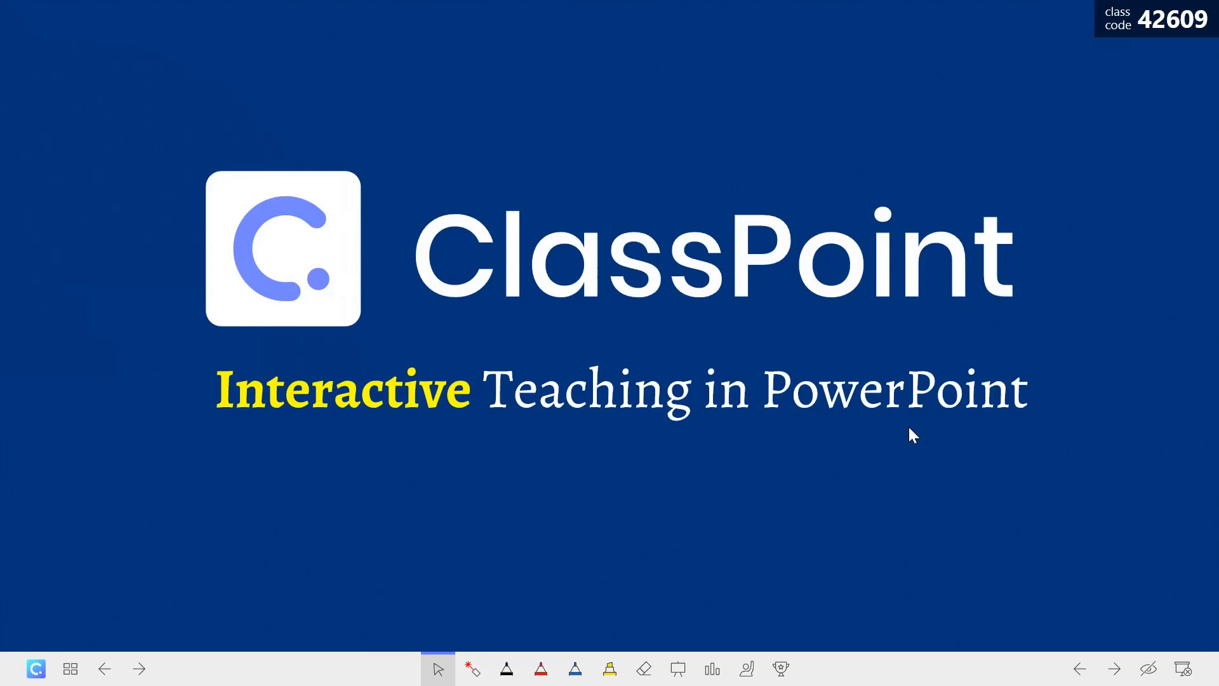
Advance past the Certified Trainer, PowerPoint logo and ClassPoint title slides to the fastest-land-animal question.
key(Right)
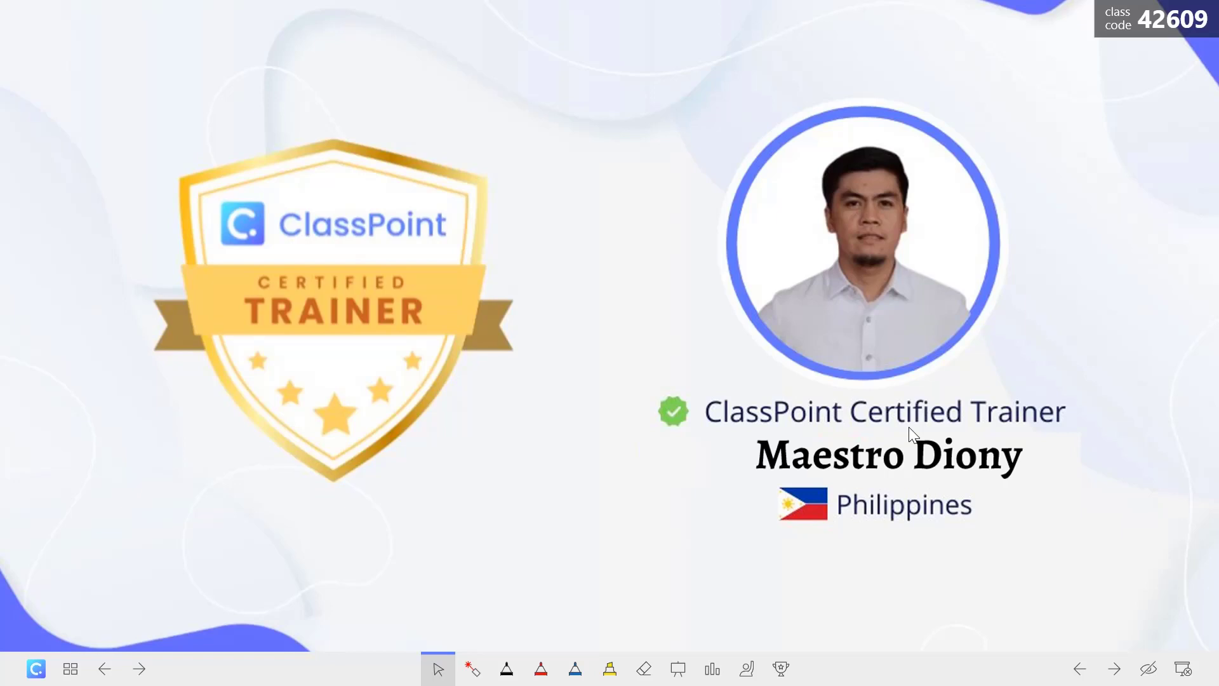
key(Right)
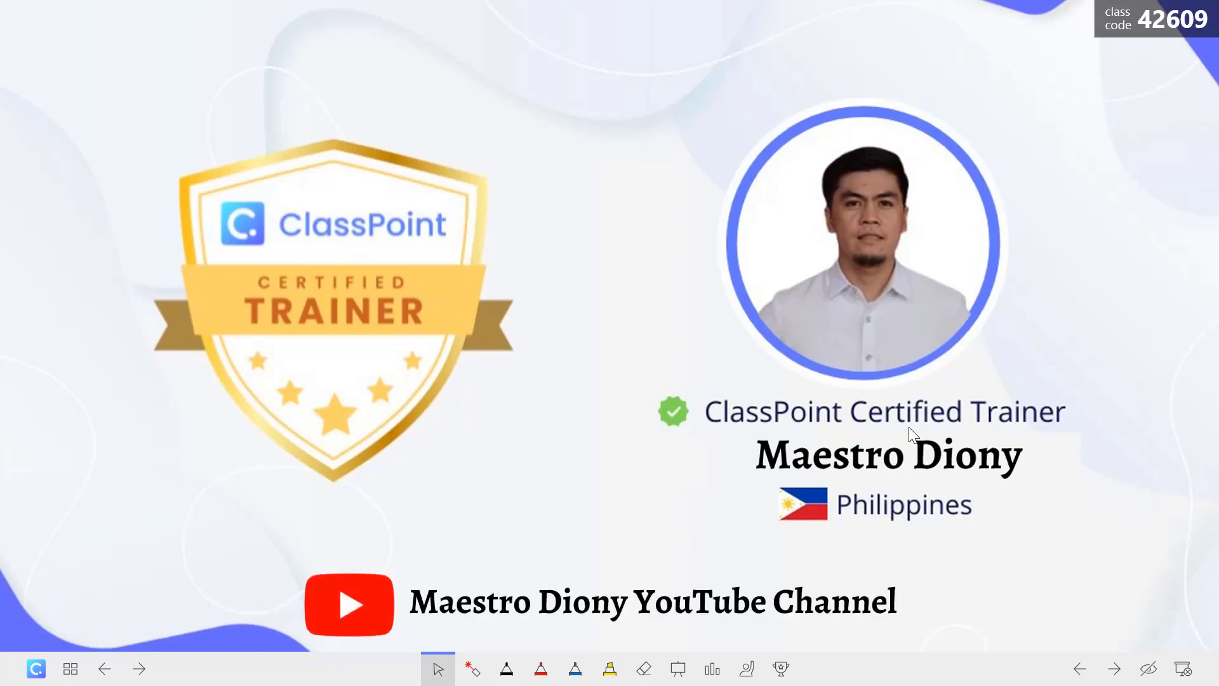
key(Right)
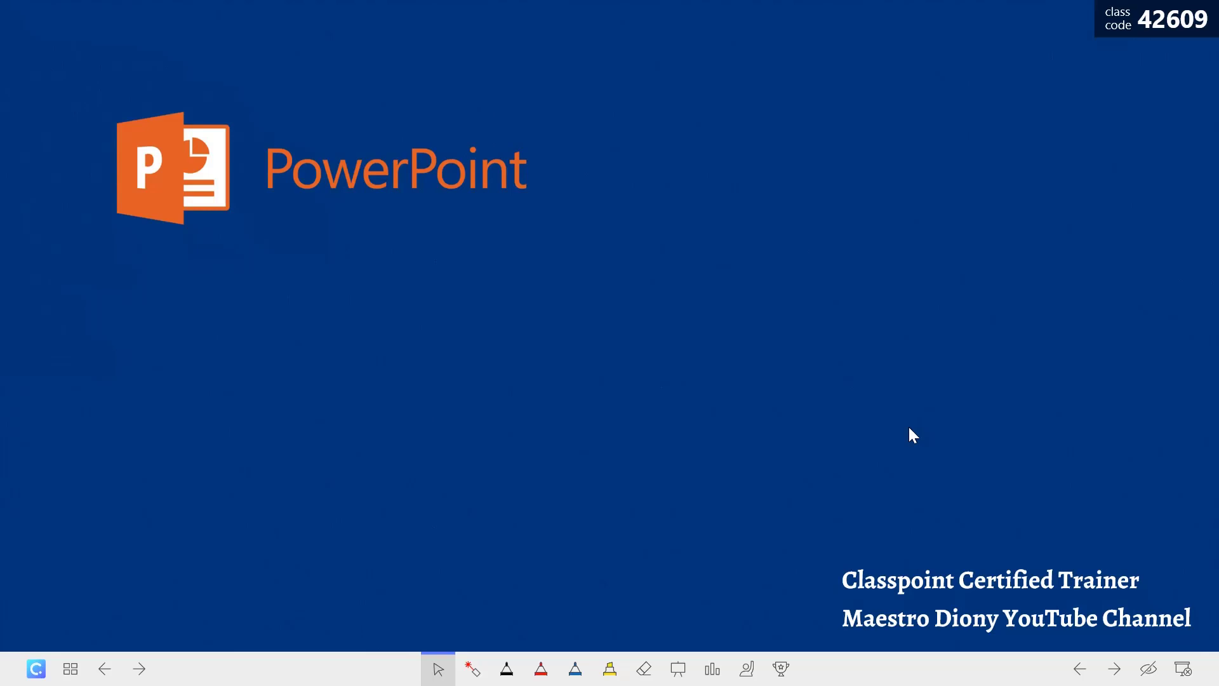
key(Right)
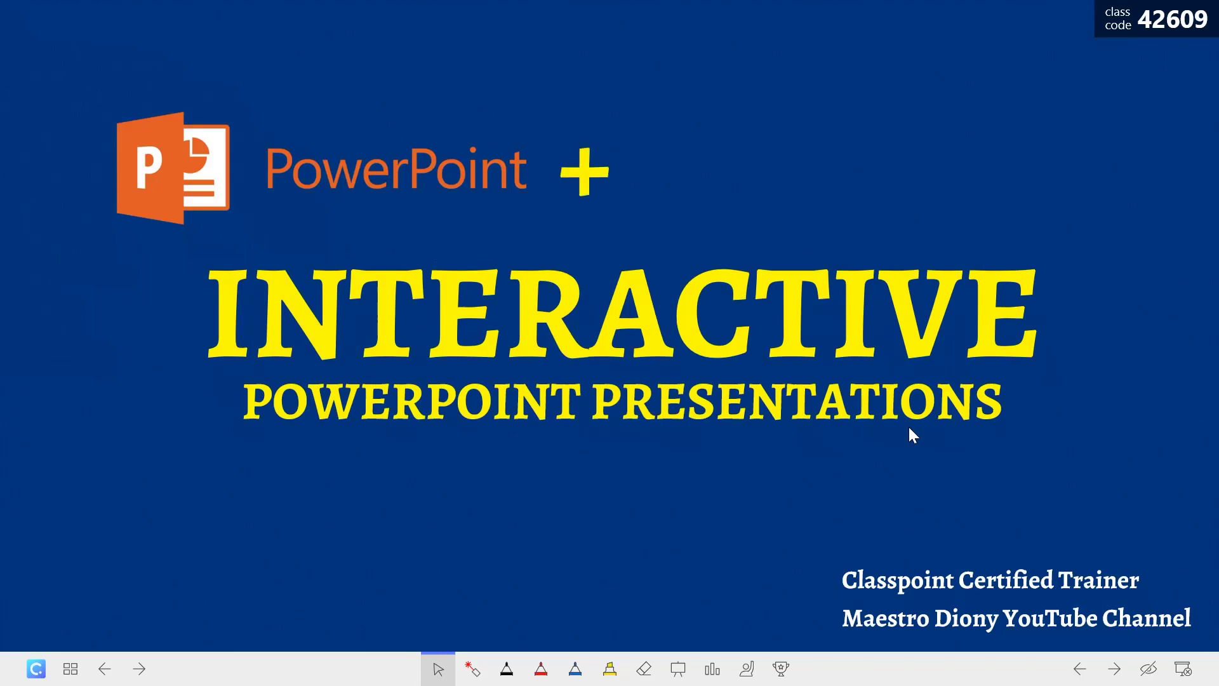
key(Right)
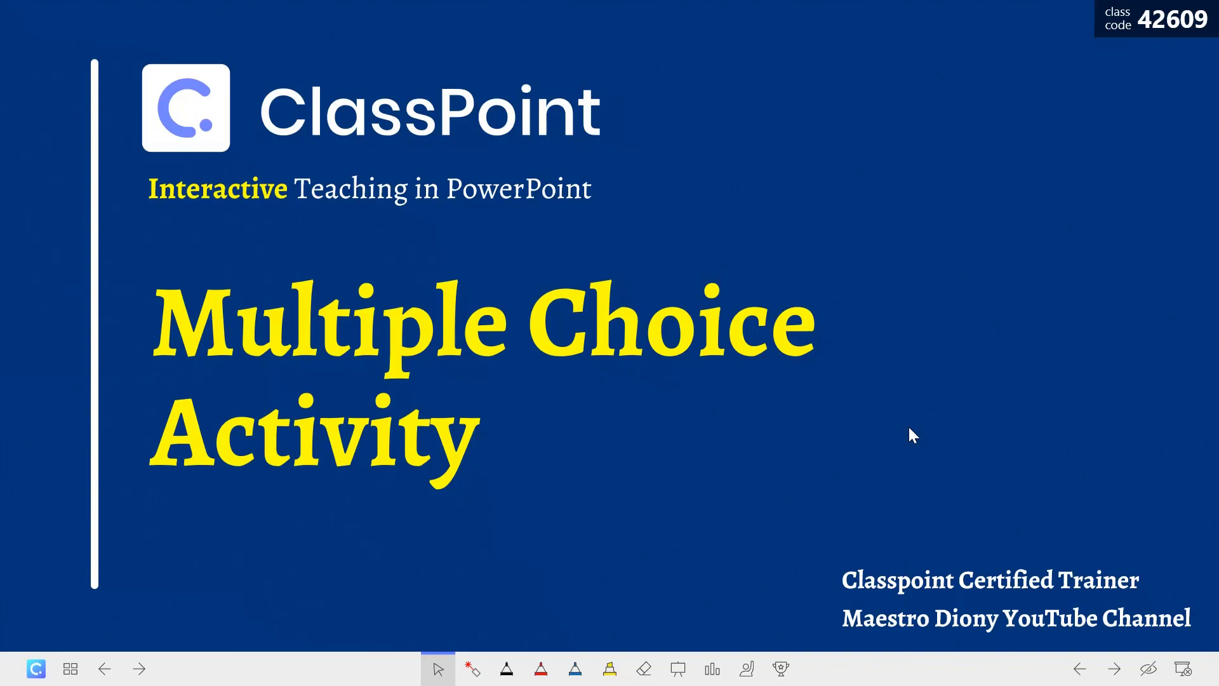
click(910, 427)
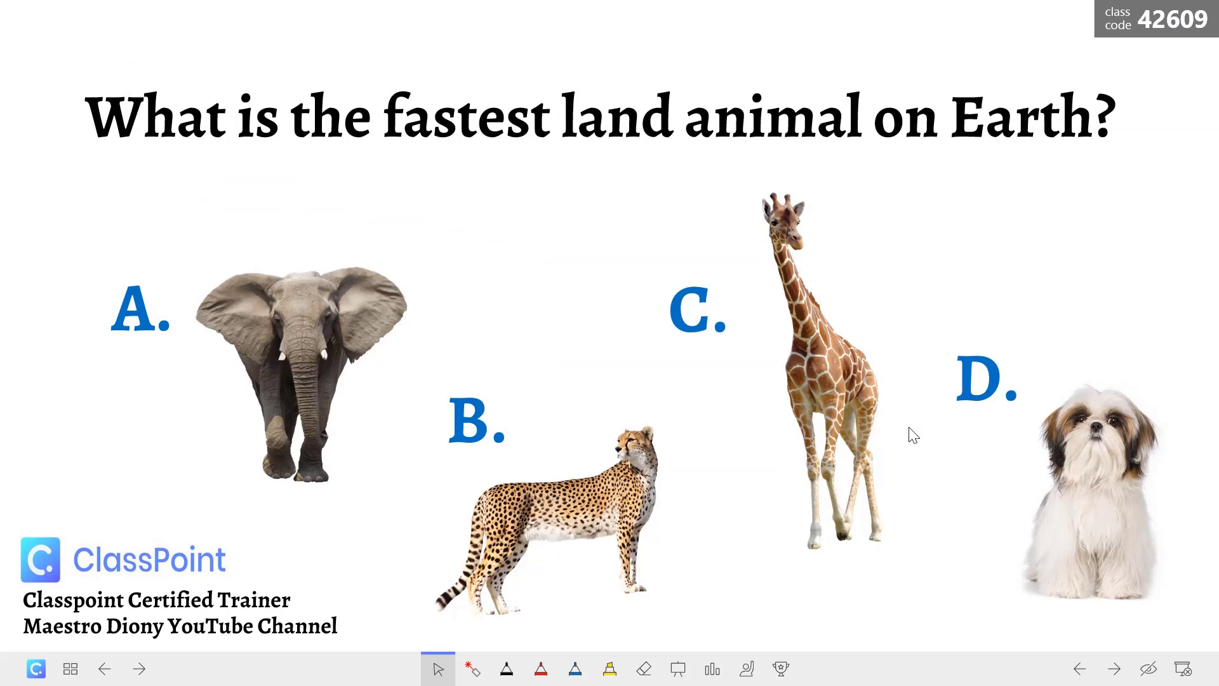
Exit the slideshow, insert a ClassPoint Multiple Choice button, and drag it beside the slide title.
key(Escape)
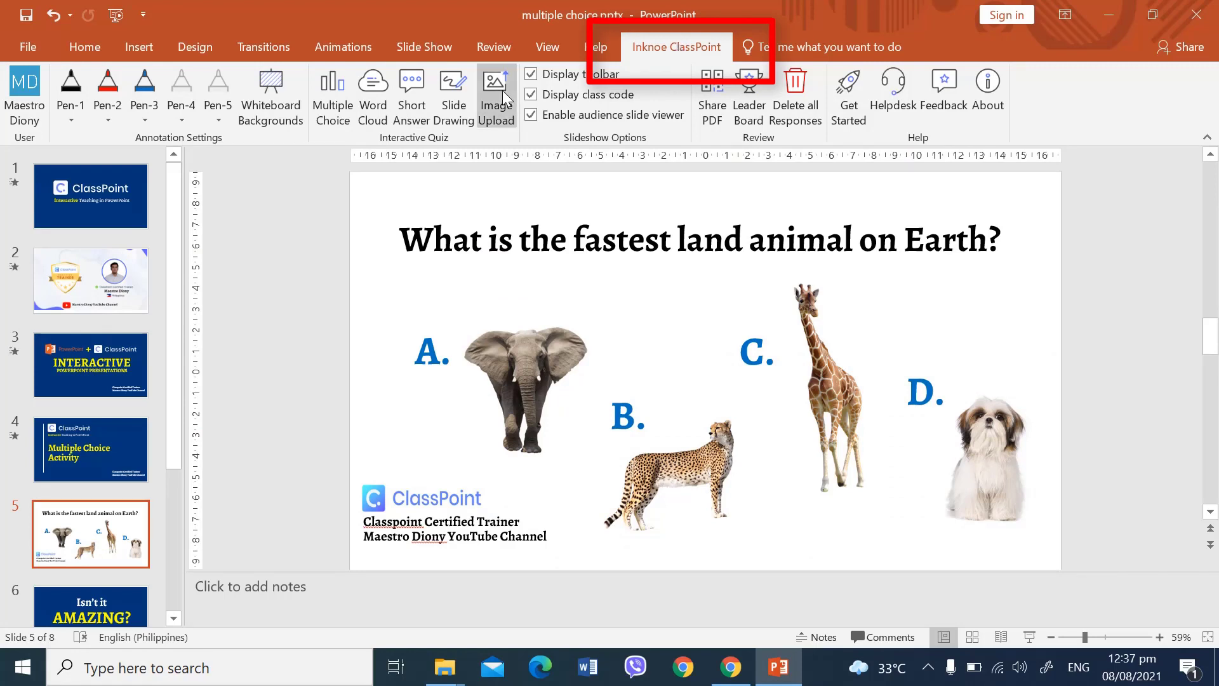
click(333, 121)
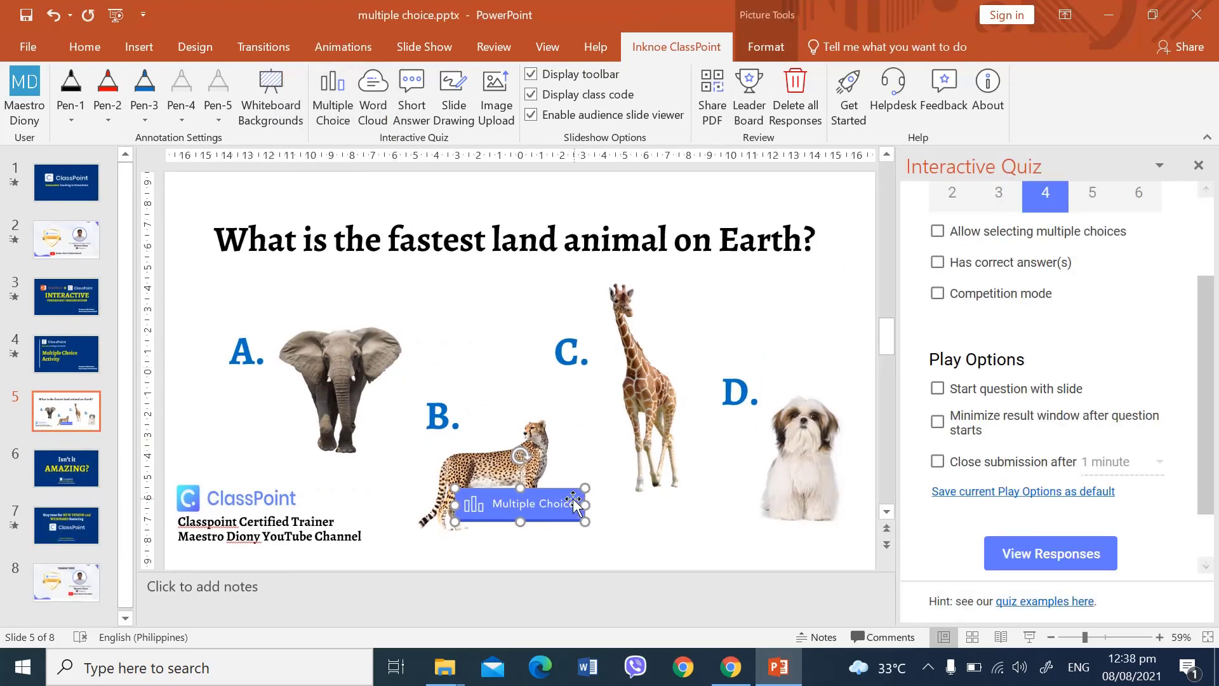
drag(592, 503, 730, 286)
scroll(1000, 237, up, 2)
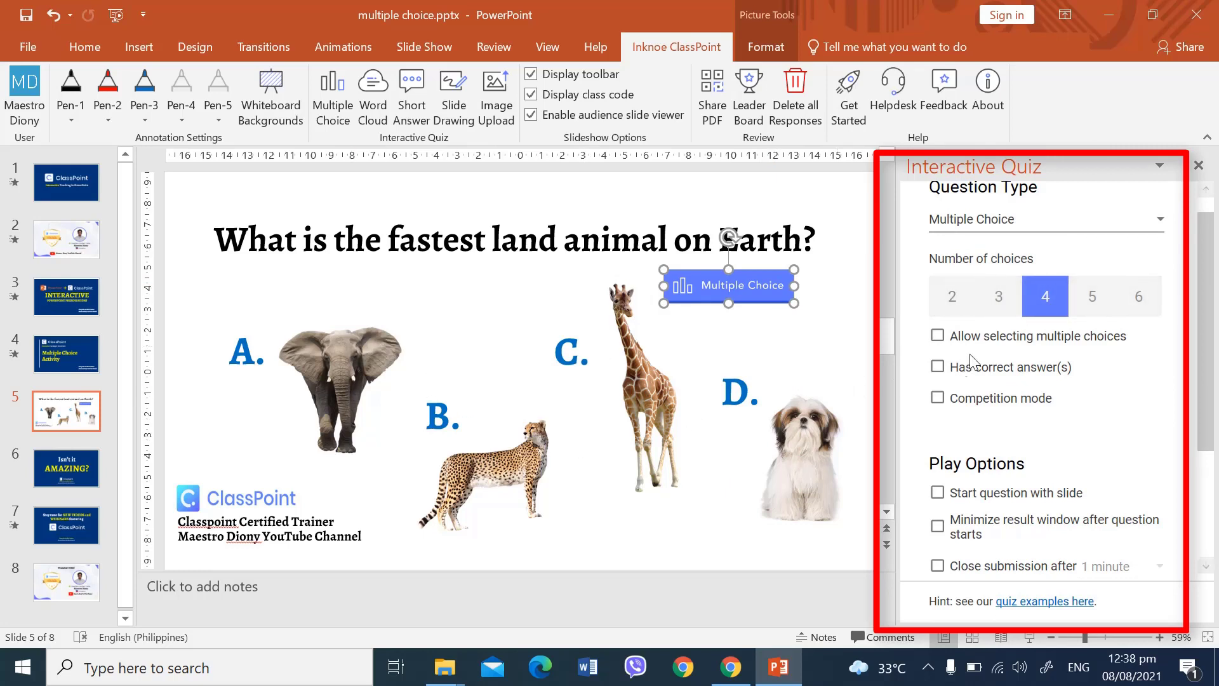
Enable 'Has correct answer(s)' and set B as the quiz's correct answer.
click(938, 367)
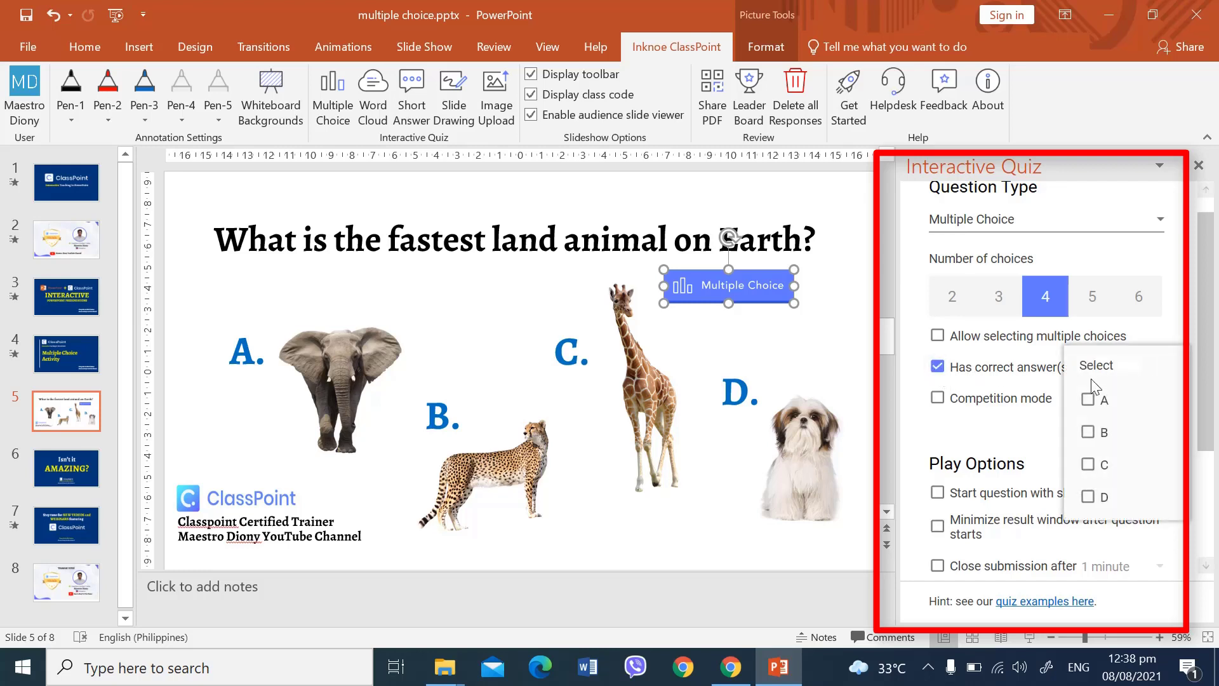
click(1097, 435)
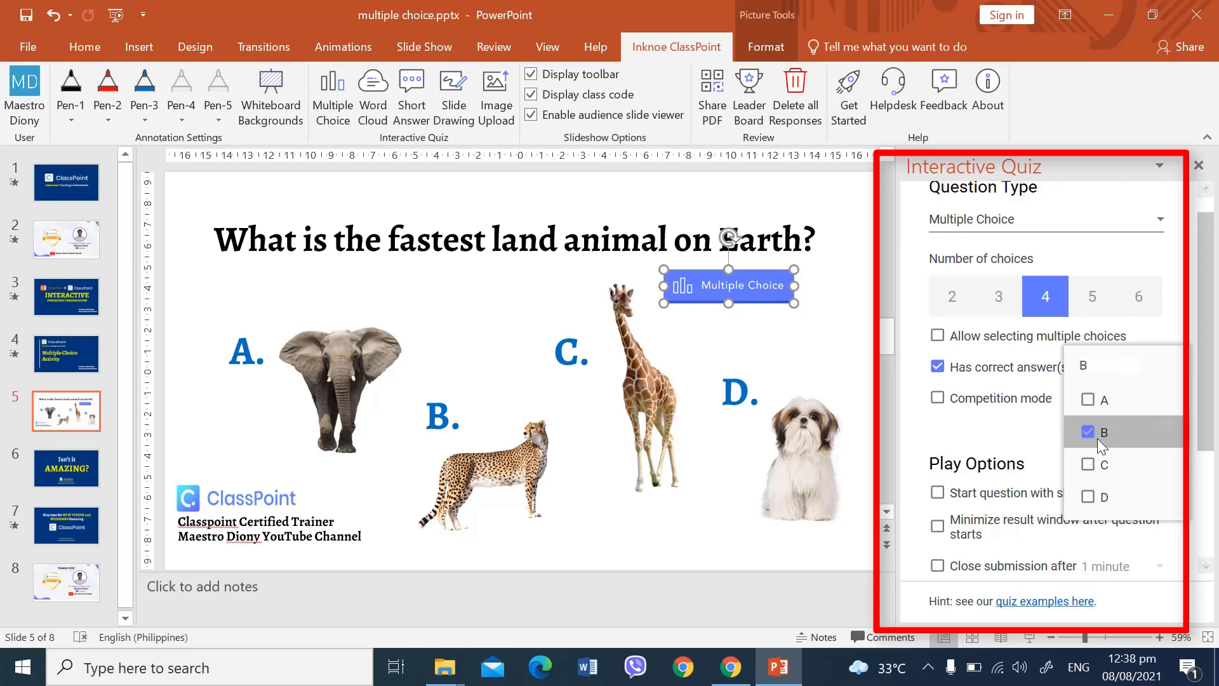
click(1214, 376)
Turn on 'Close submission after' with a 30-second limit.
scroll(1208, 338, down, 2)
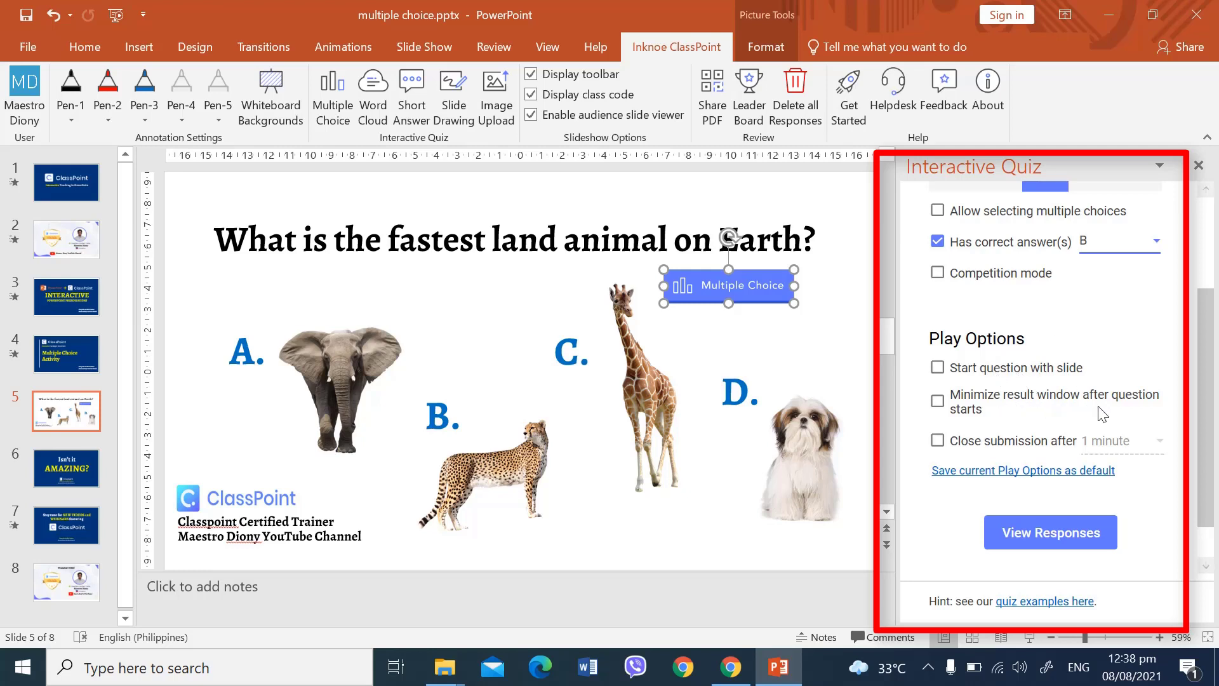
click(940, 441)
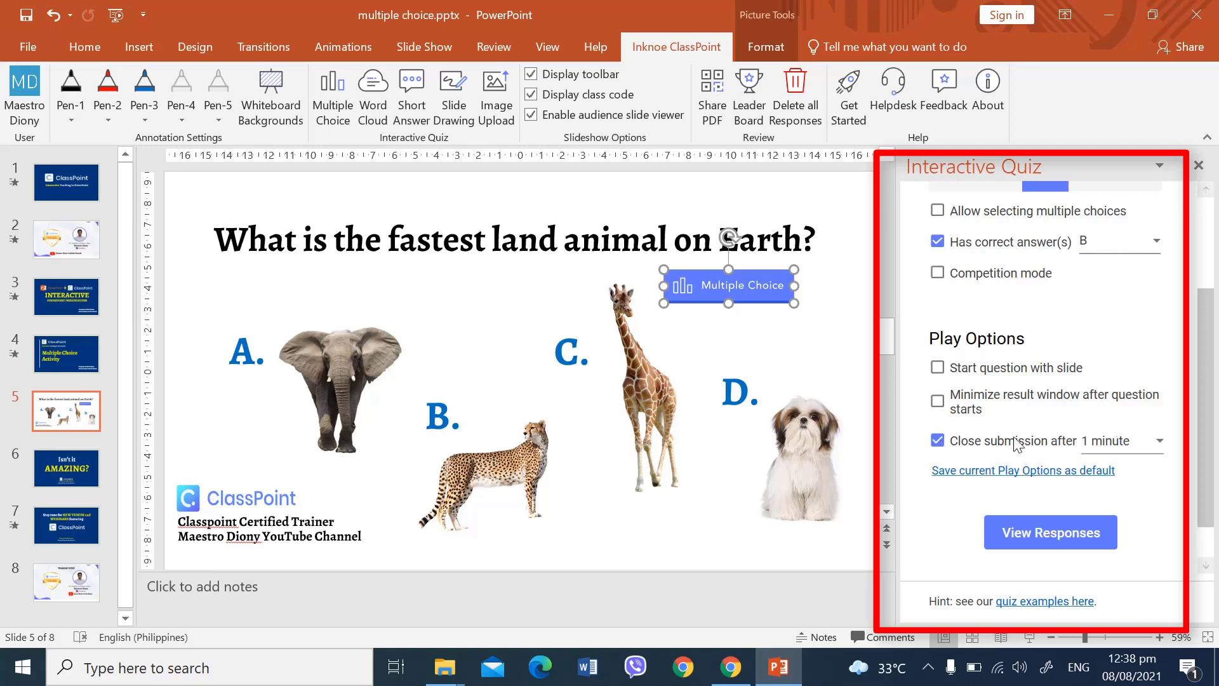
click(1151, 445)
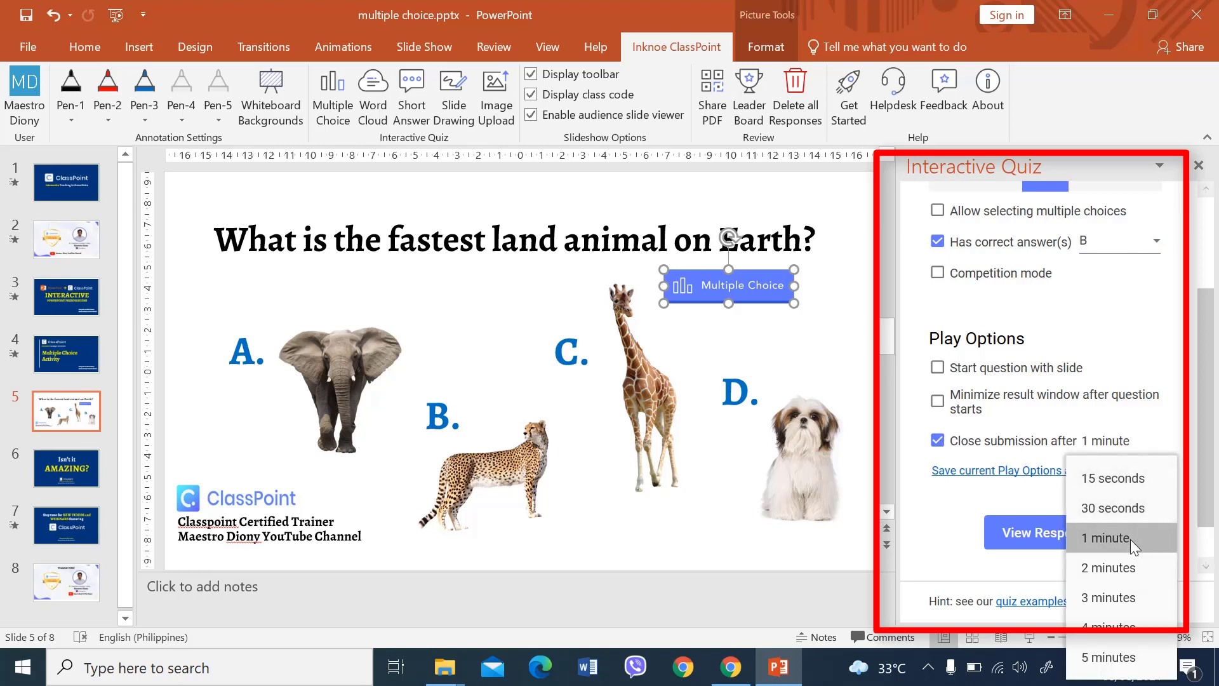
click(1122, 512)
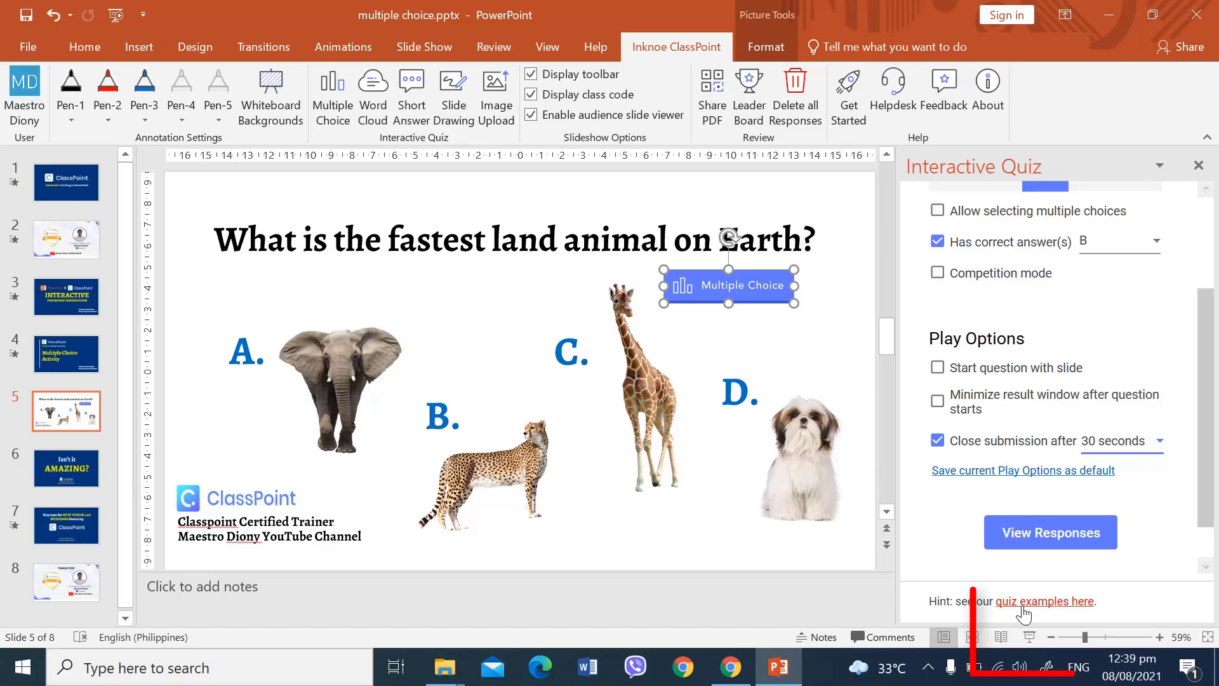
Start the slideshow from the question slide and open the class joining details showing three participants.
click(1031, 637)
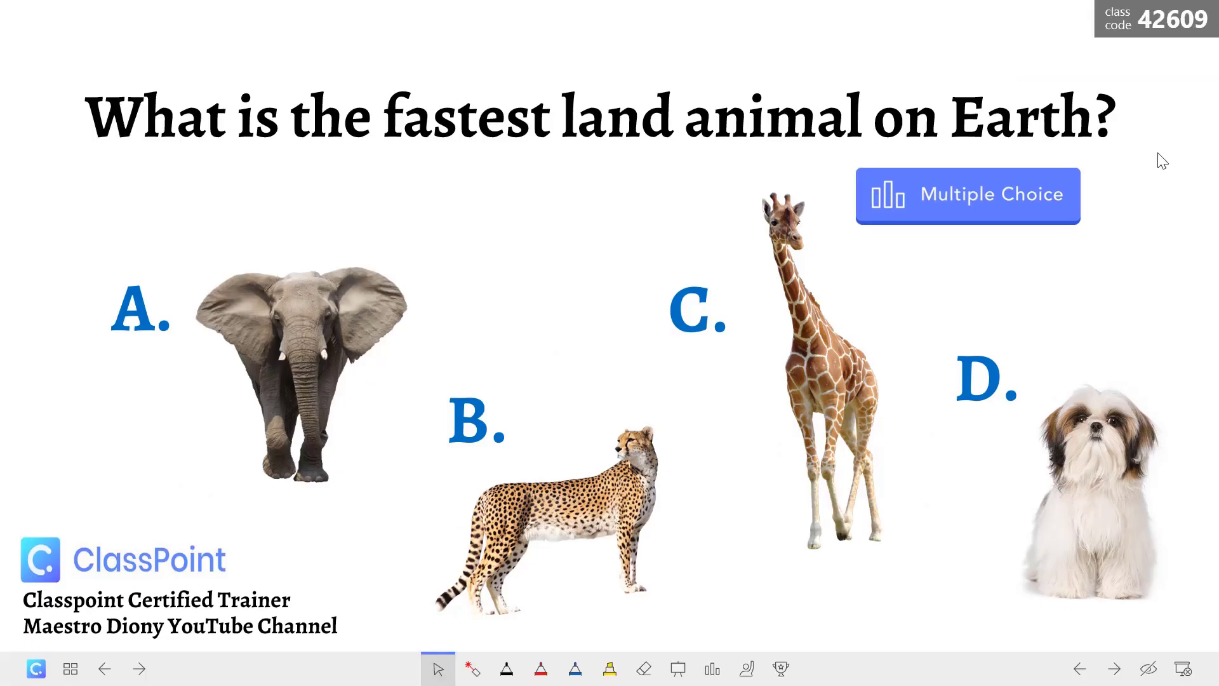
click(1130, 29)
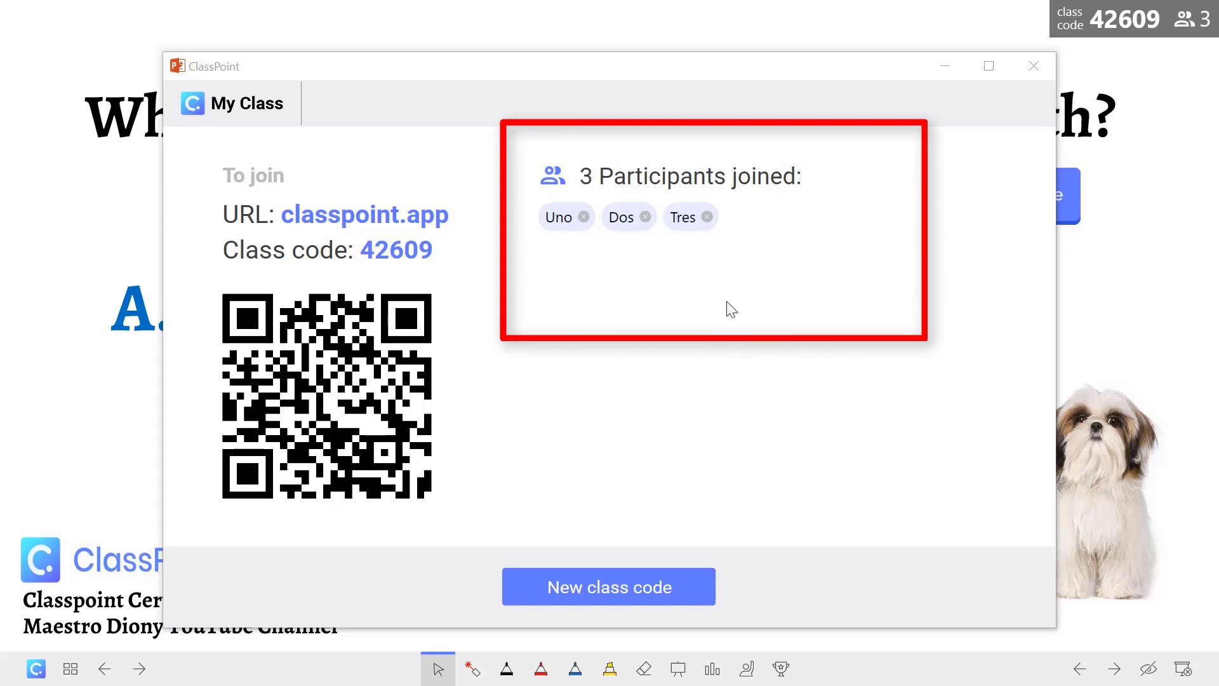
Hide the class window, launch the quiz, and extend its timer by four +15s additions.
click(955, 64)
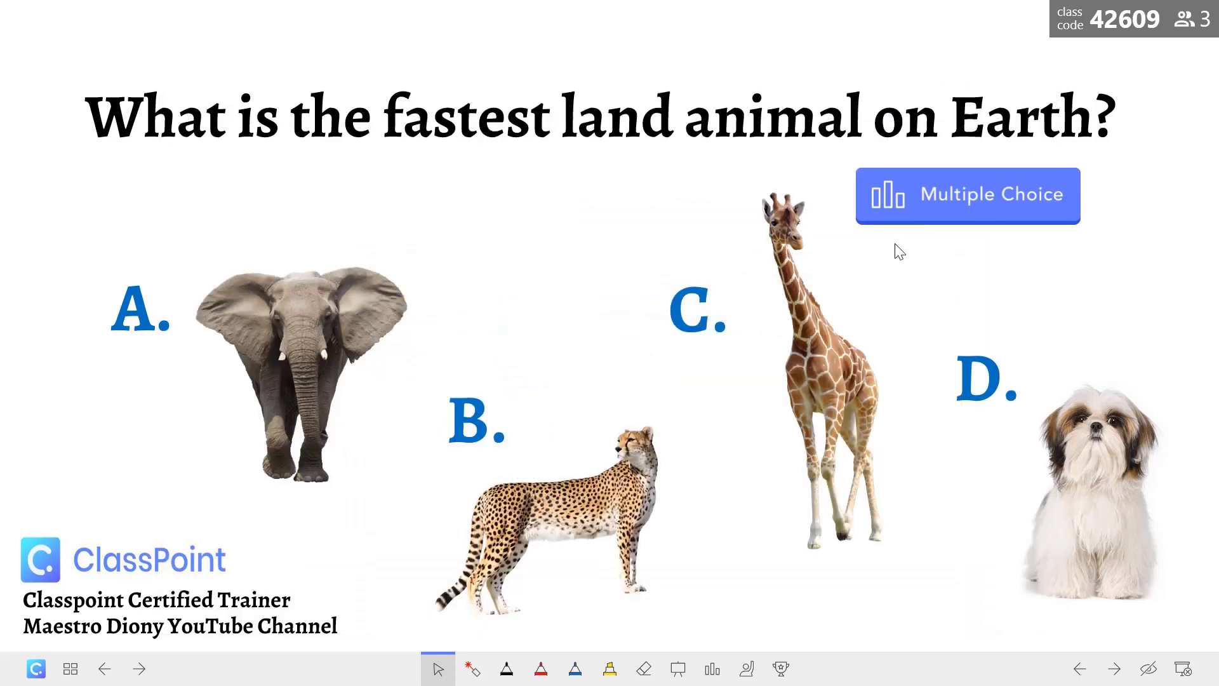
click(970, 215)
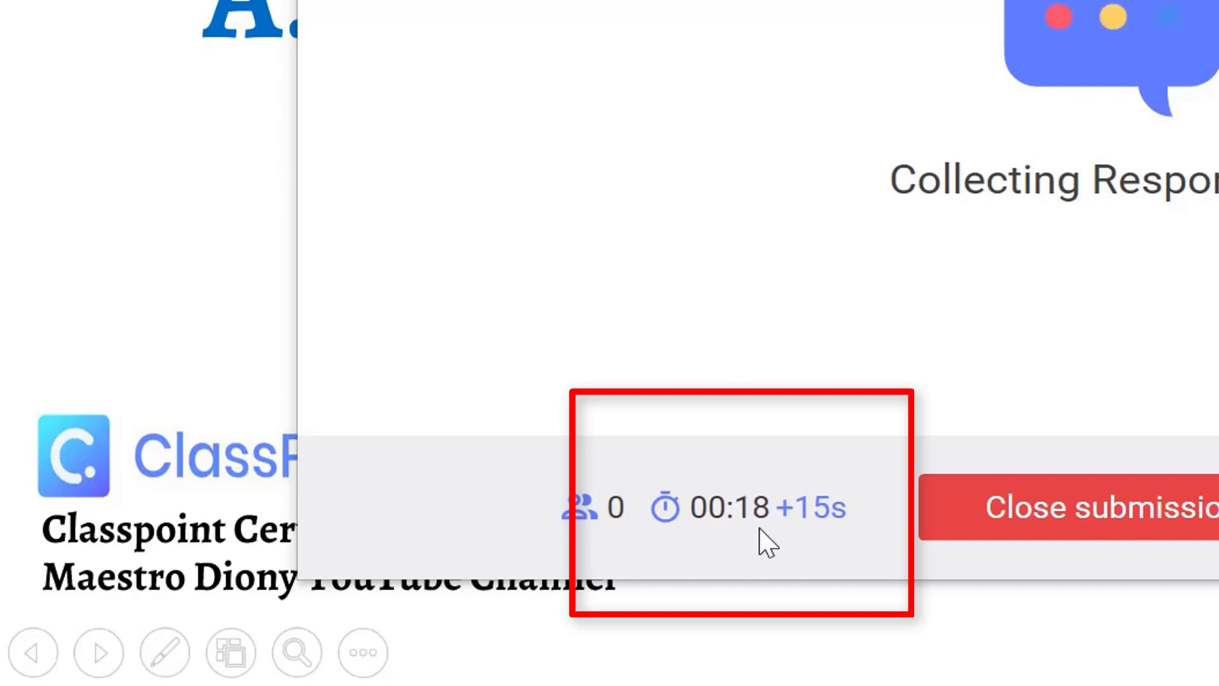
click(811, 517)
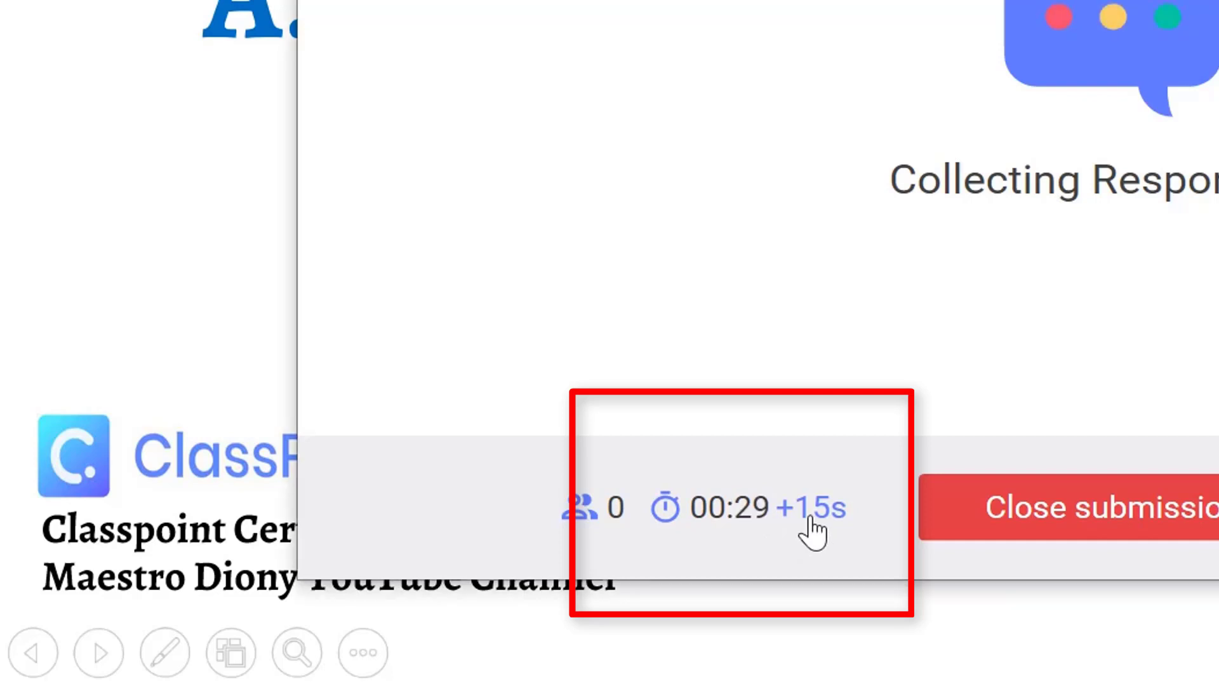
click(810, 517)
click(810, 518)
click(811, 517)
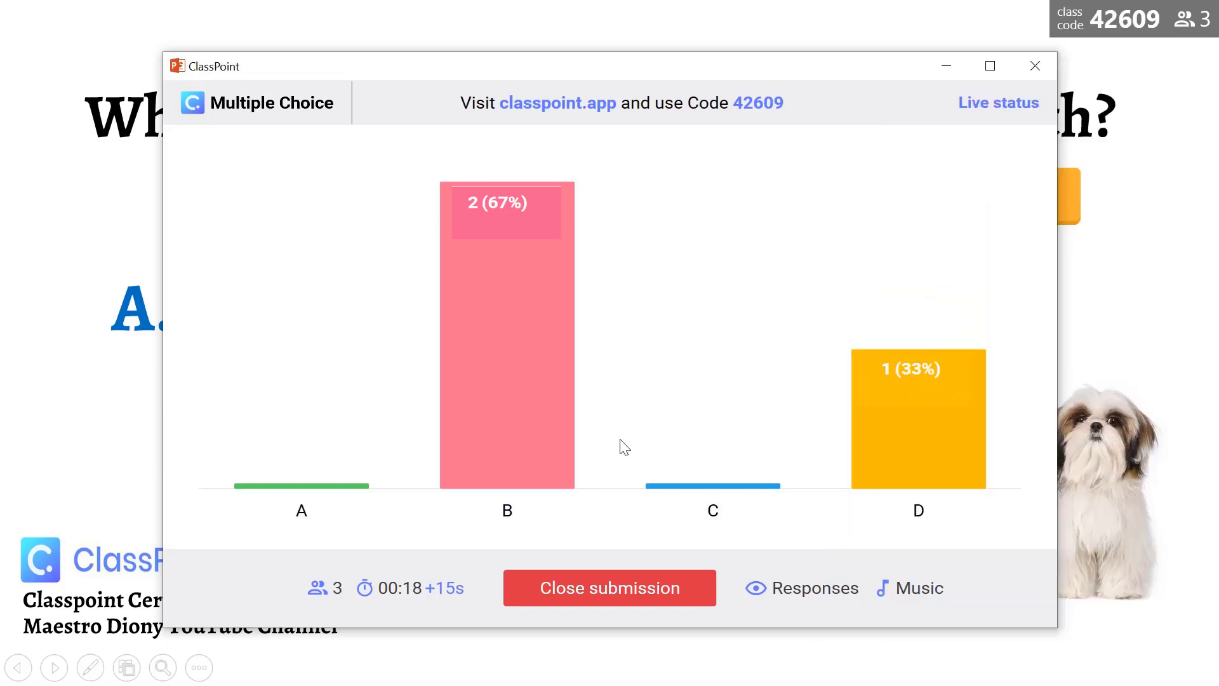
Close submissions, show B as correct, check who chose B, and insert results as a slide.
click(608, 597)
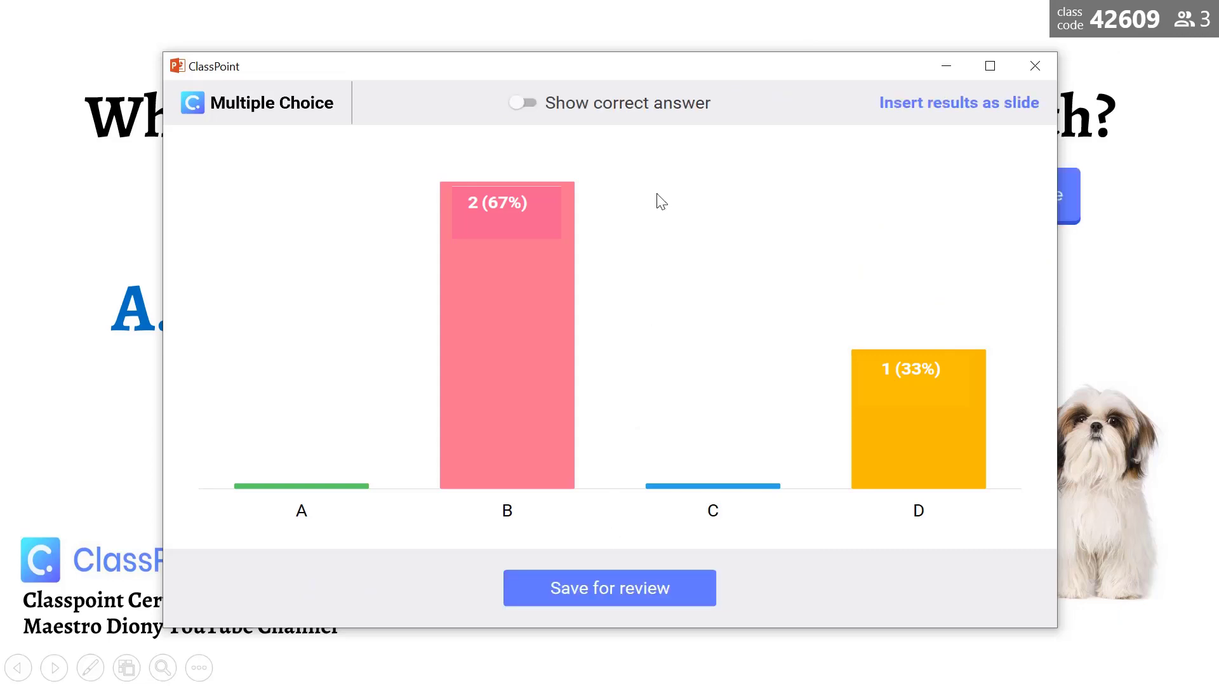
click(531, 103)
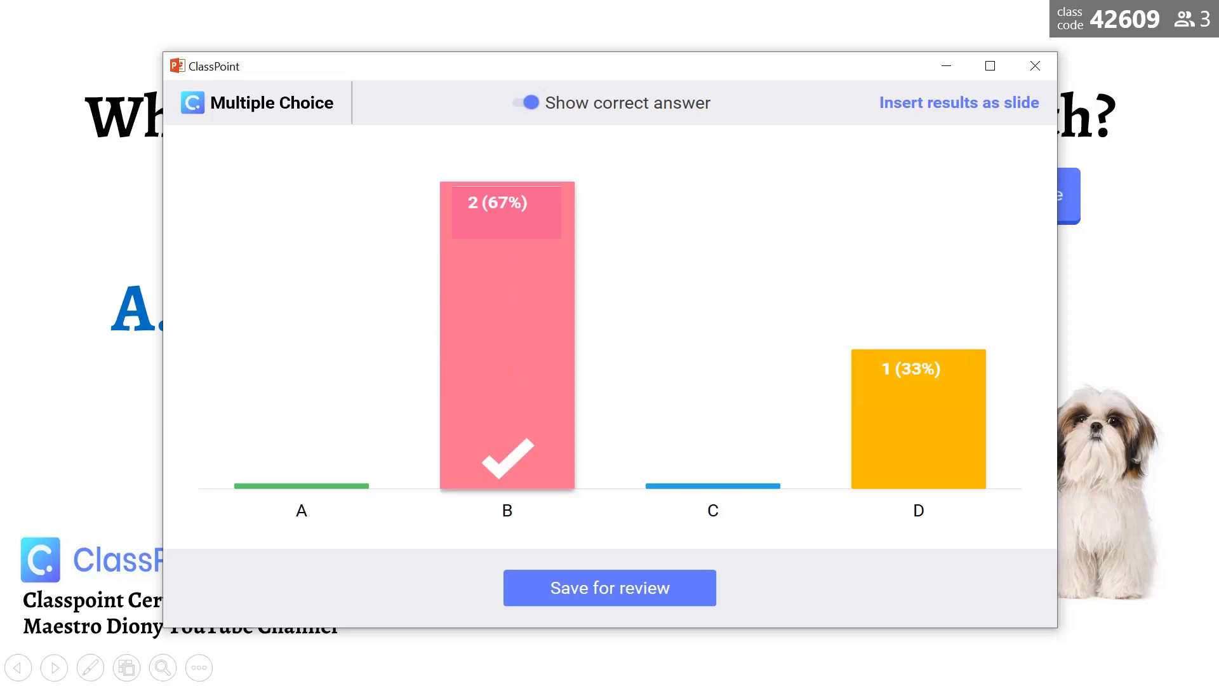
click(519, 307)
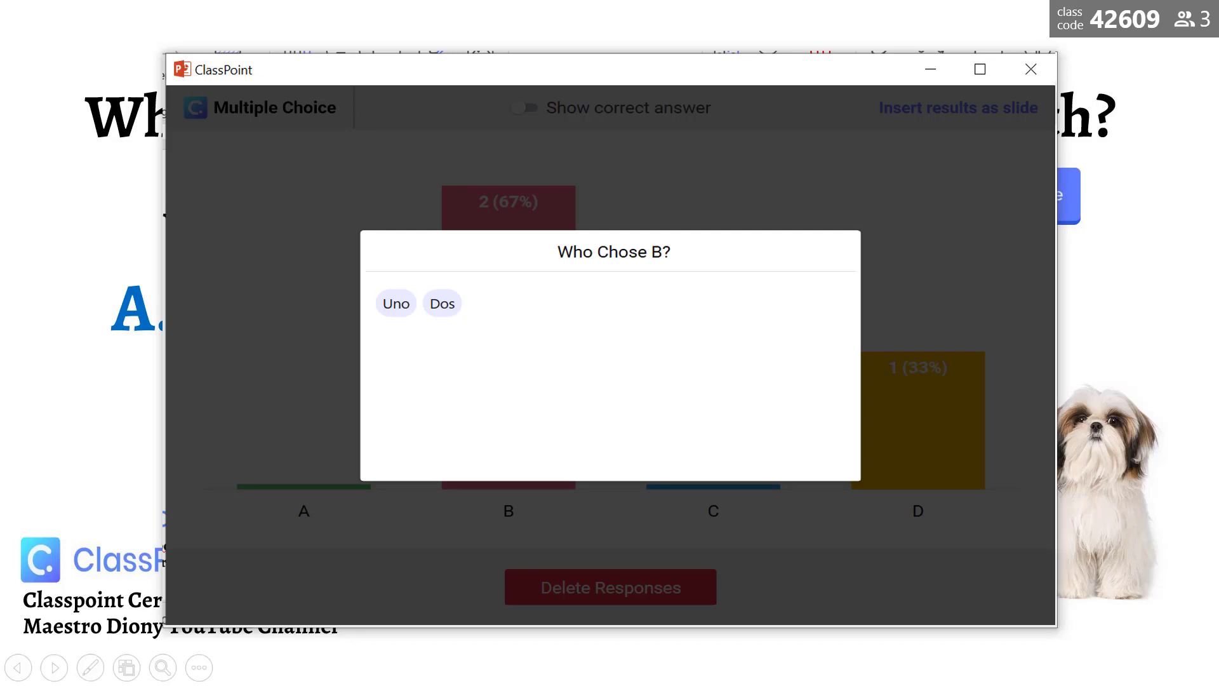
click(768, 174)
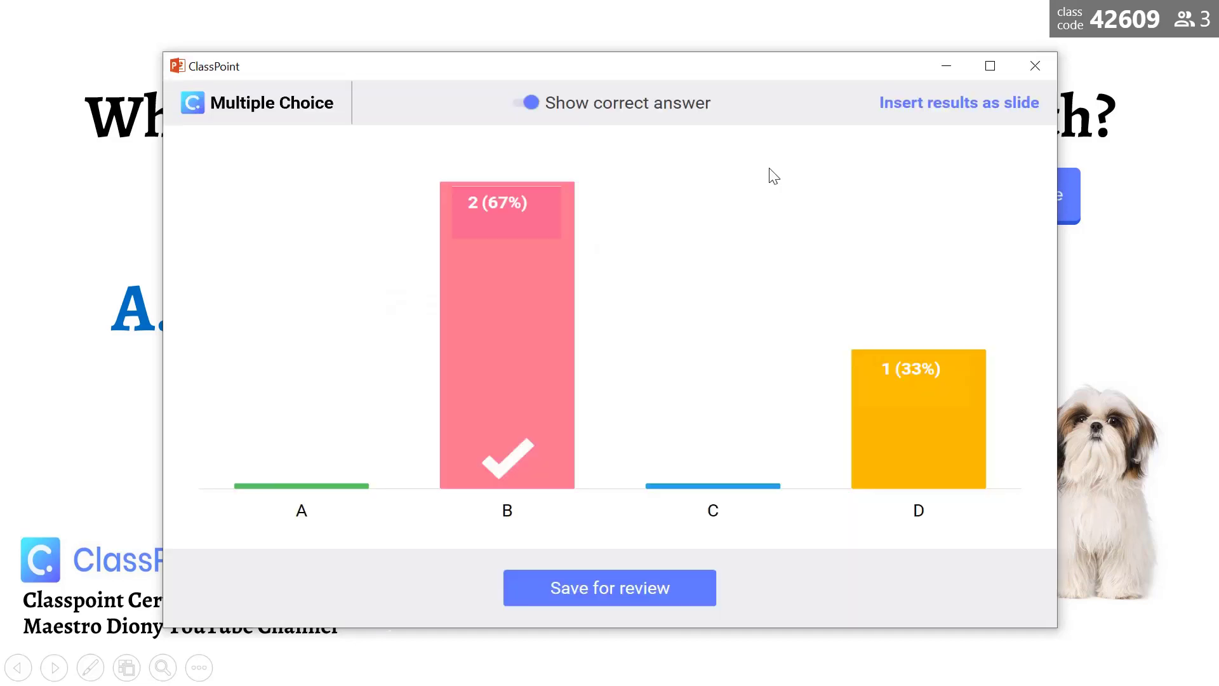
click(909, 105)
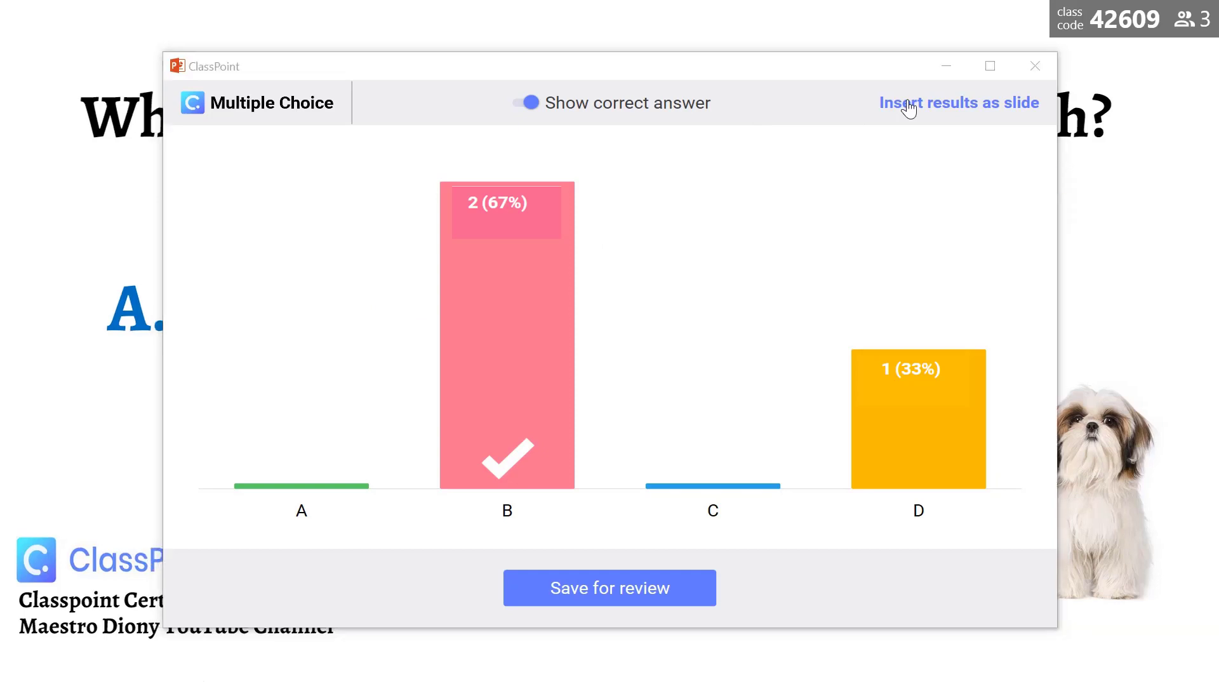
click(628, 597)
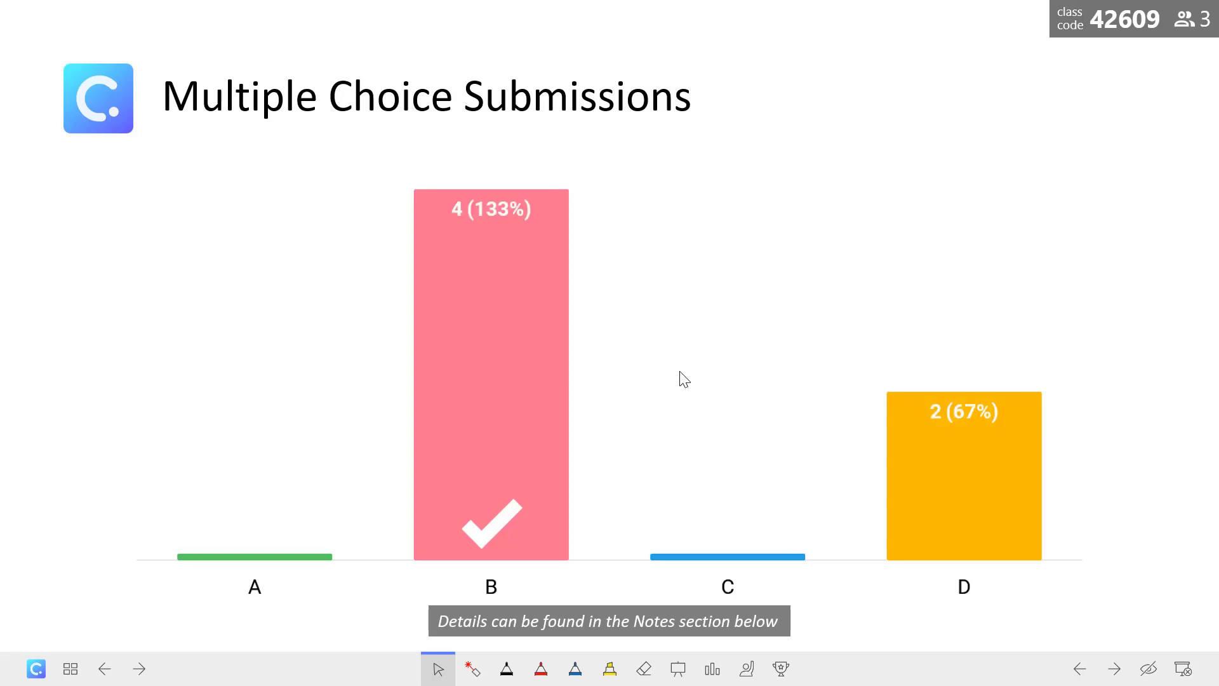
Advance through the 'Isn't it AMAZING?' and 'Stay tune' slides to reveal the ClassPoint logo.
key(Right)
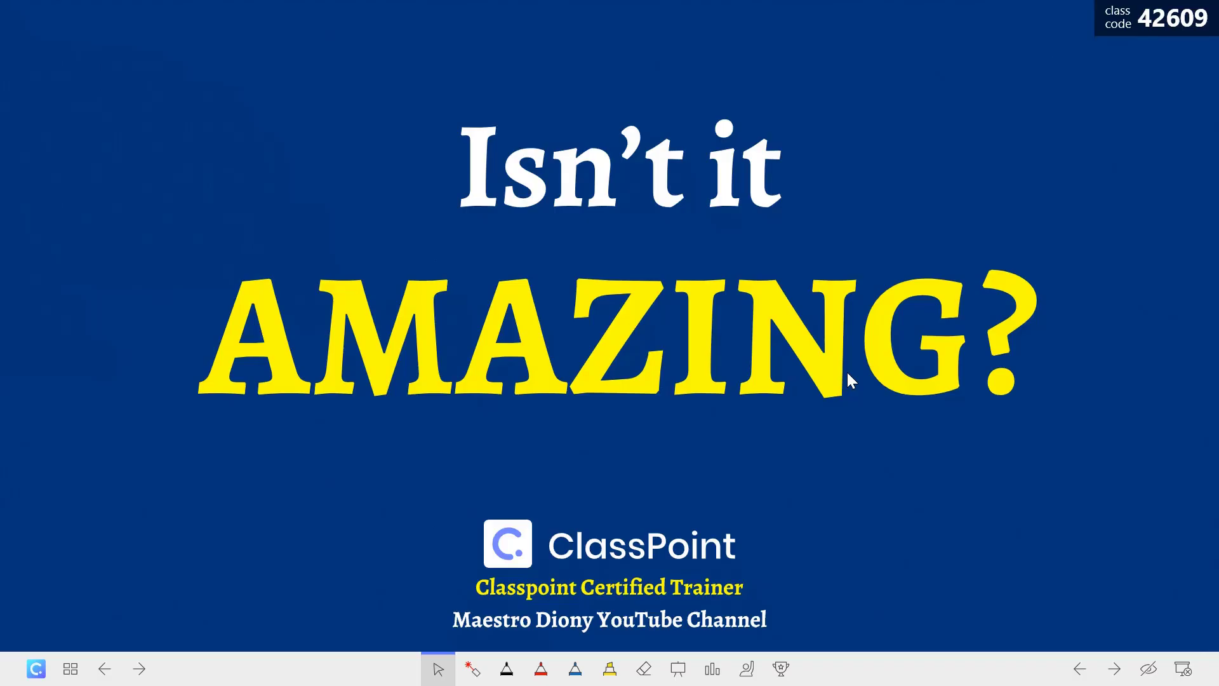
key(Right)
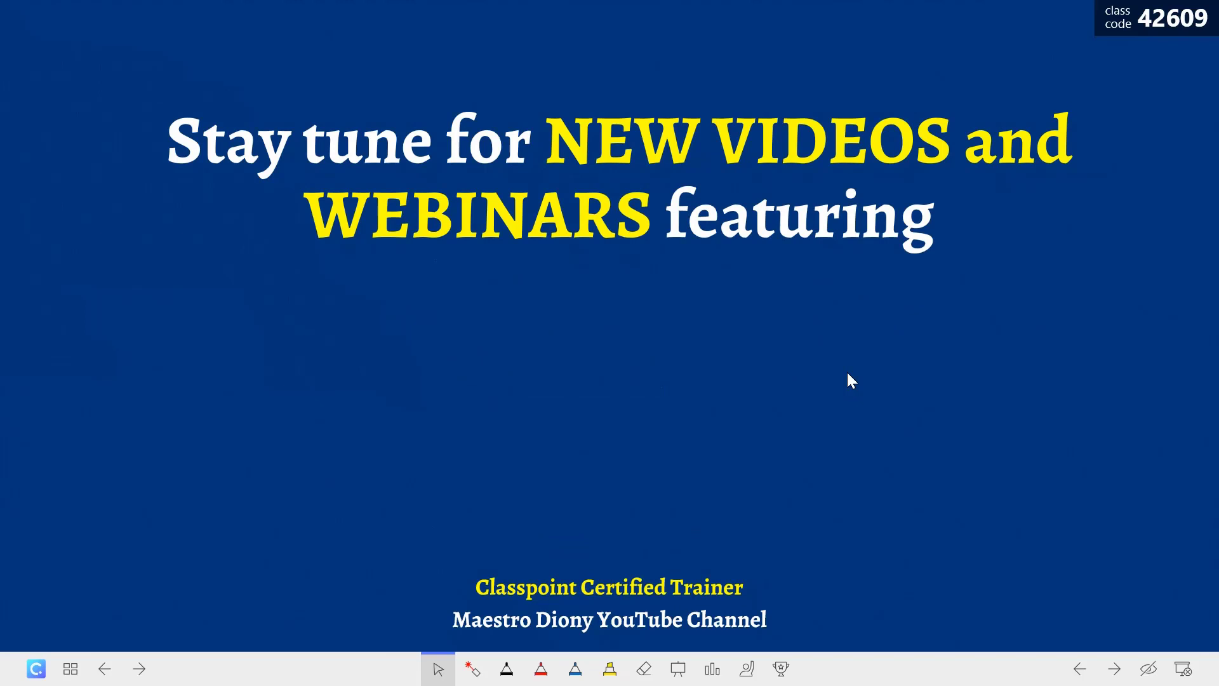
key(Right)
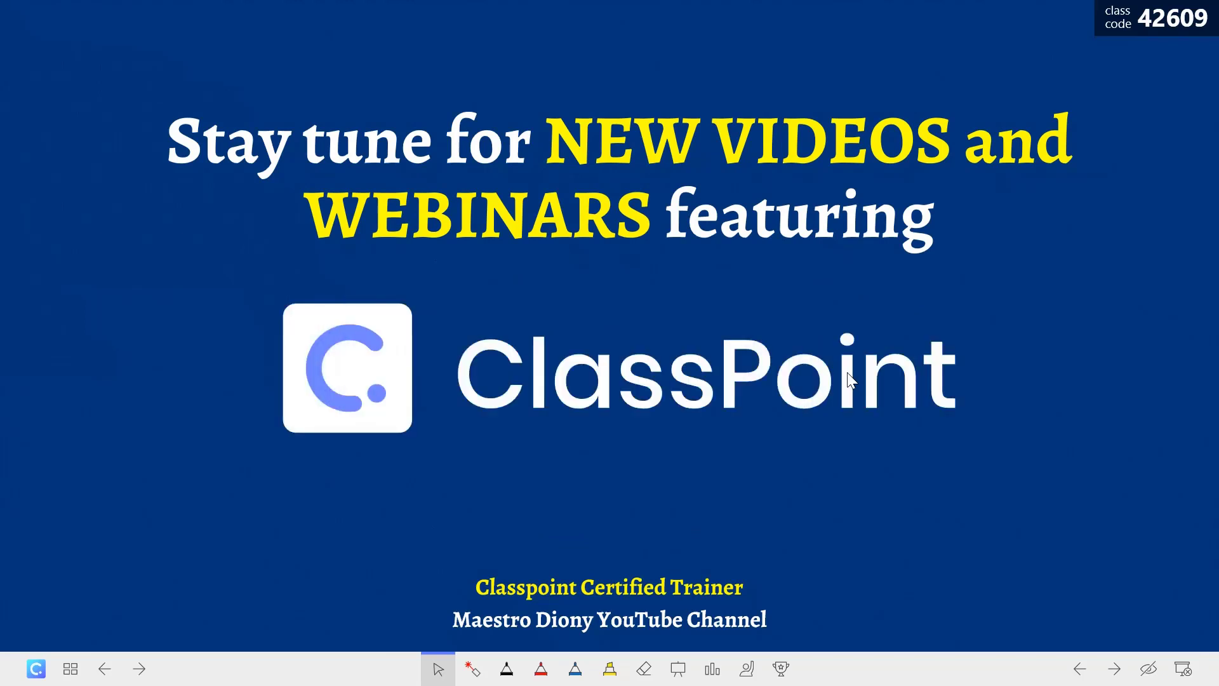